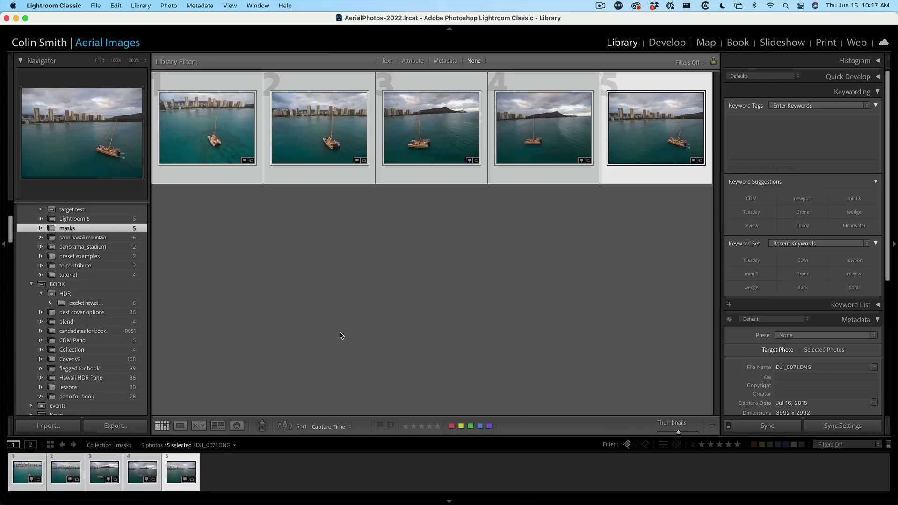
Open DJI_0068.DNG from the Library grid in Loupe view
{"action": "double_click", "coordinate": [328, 122]}
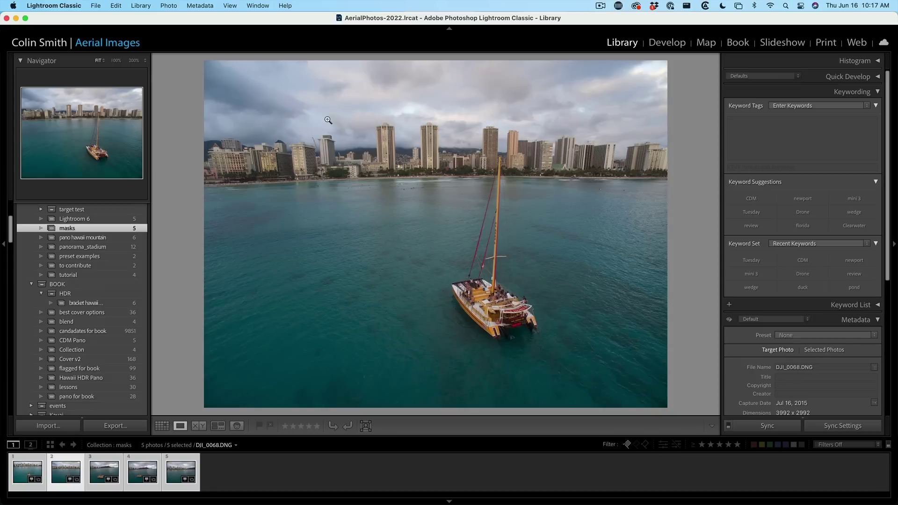
In Develop, create Mask 1 on DJI_0068 using the AI Select Sky option
{"action": "left_click", "coordinate": [661, 43]}
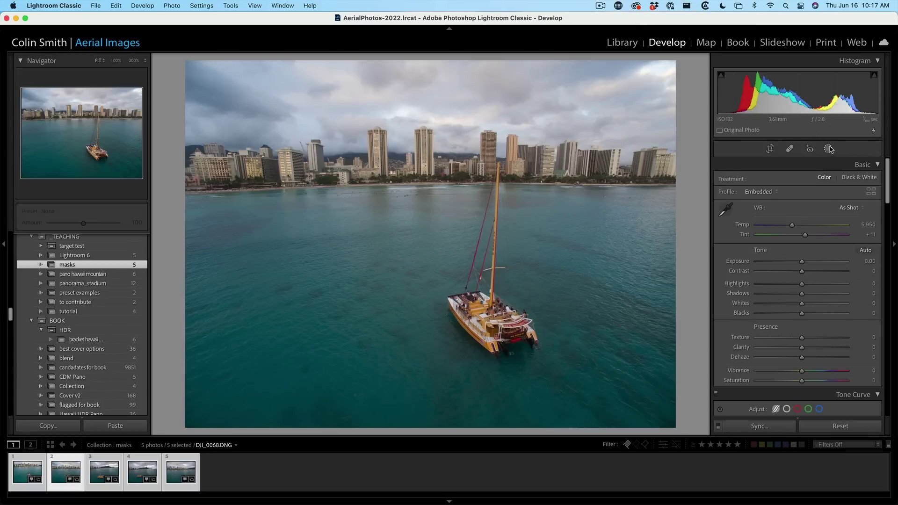
{"action": "left_click", "coordinate": [828, 149]}
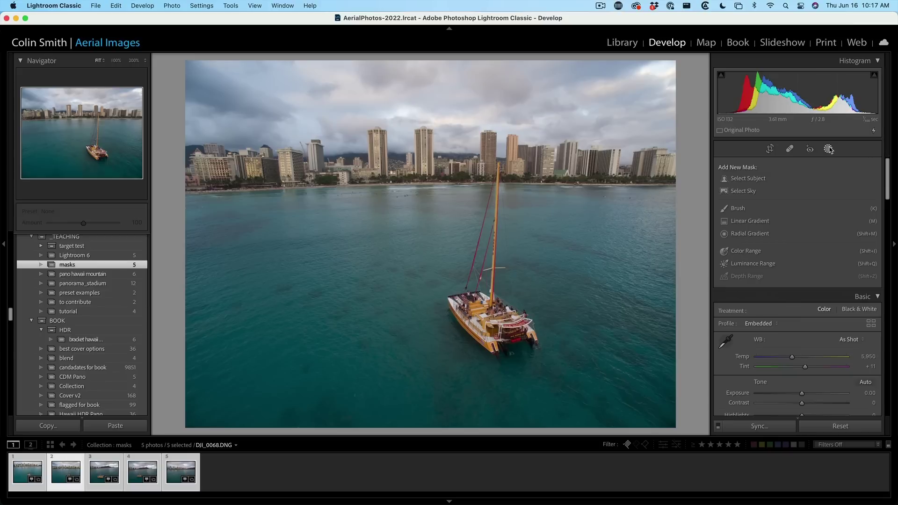
{"action": "left_click", "coordinate": [761, 192]}
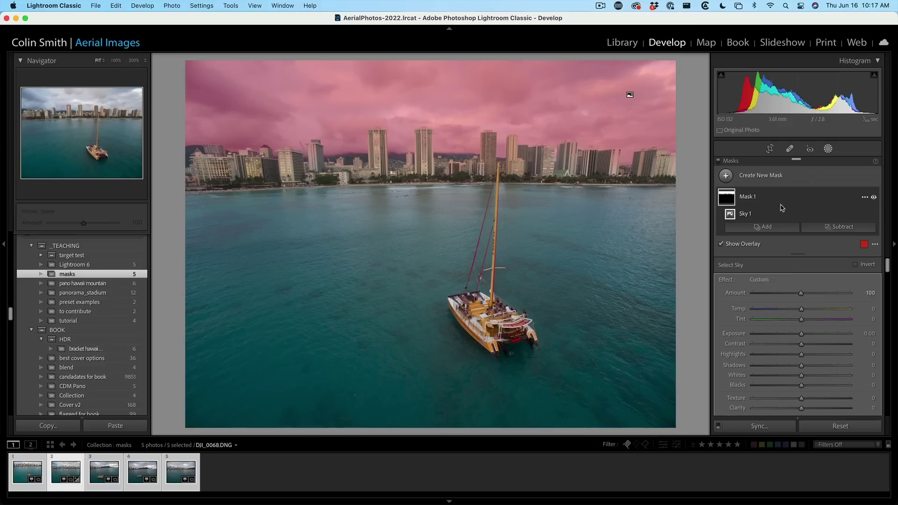
Preview Mask 1 inverted and back, check its options, then bring up the Add choices
{"action": "key", "text": "apostrophe"}
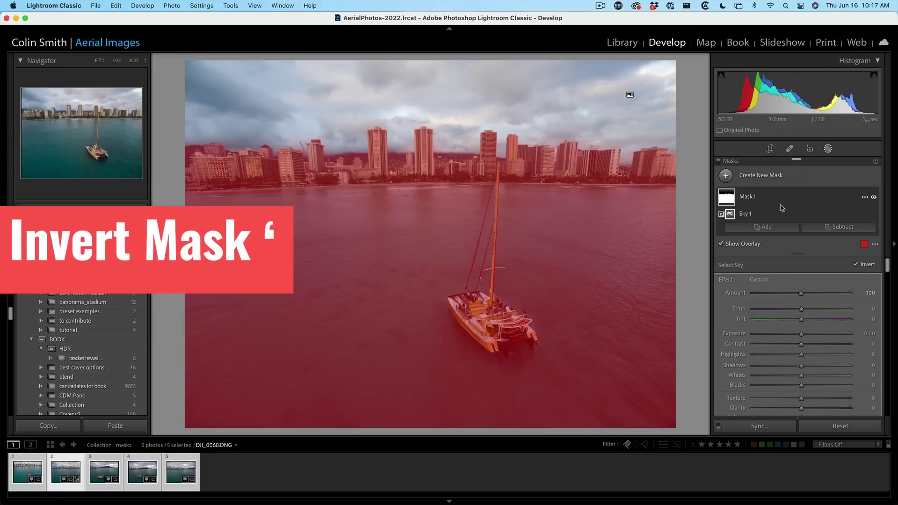
{"action": "key", "text": "apostrophe"}
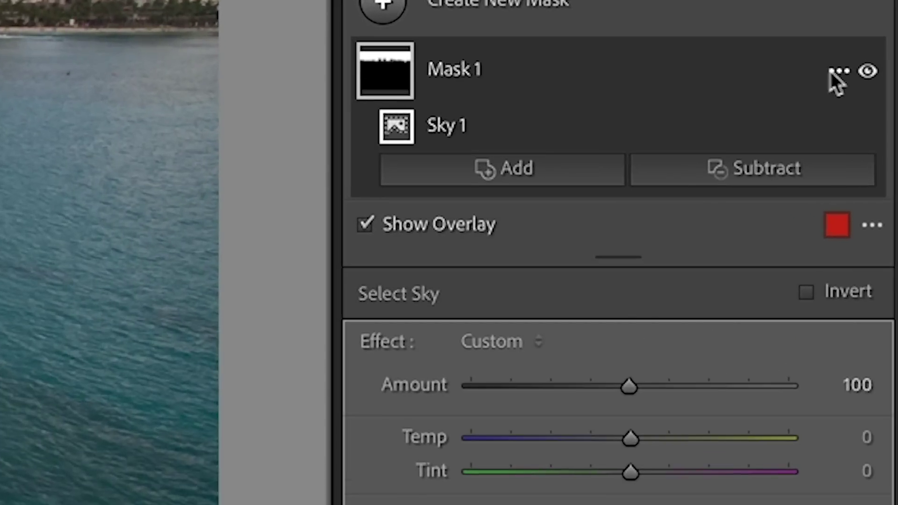
{"action": "left_click", "coordinate": [854, 144]}
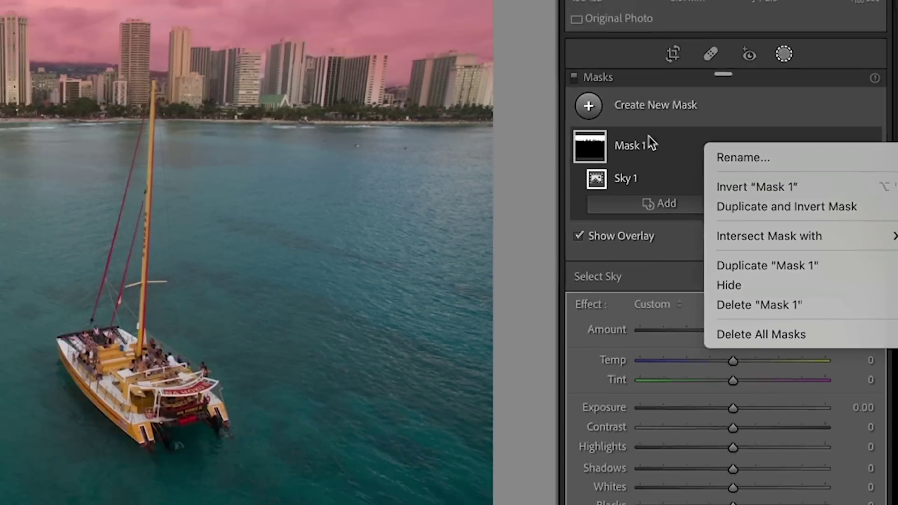
{"action": "left_click", "coordinate": [478, 63]}
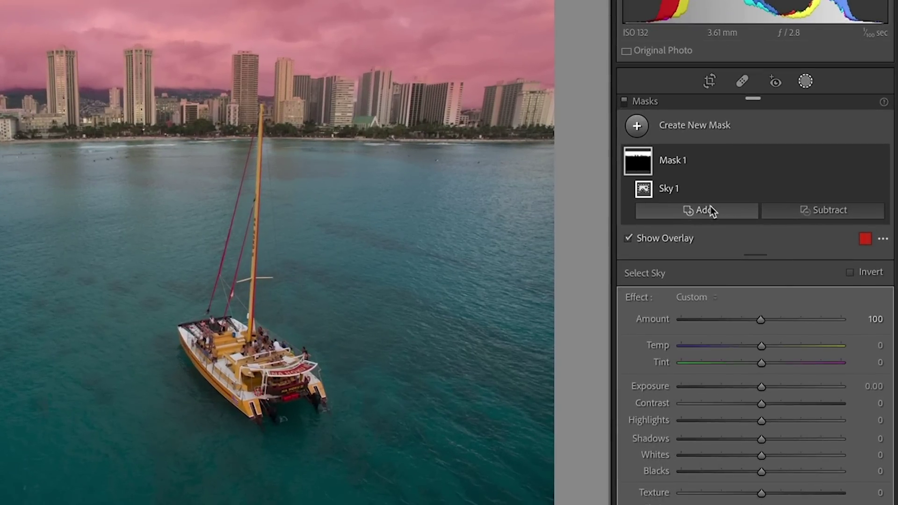
{"action": "left_click", "coordinate": [771, 228]}
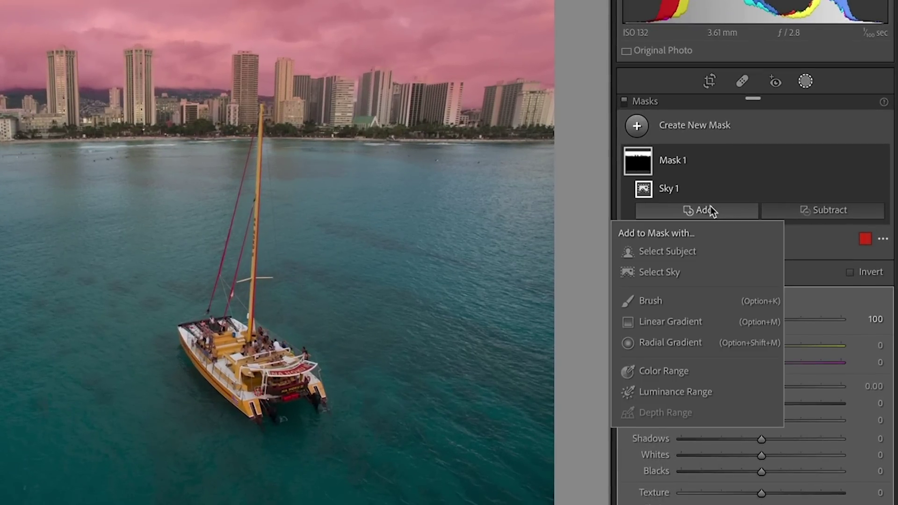
Add the catamaran via Select Subject to Mask 1, then invert the whole mask
{"action": "left_click", "coordinate": [692, 251]}
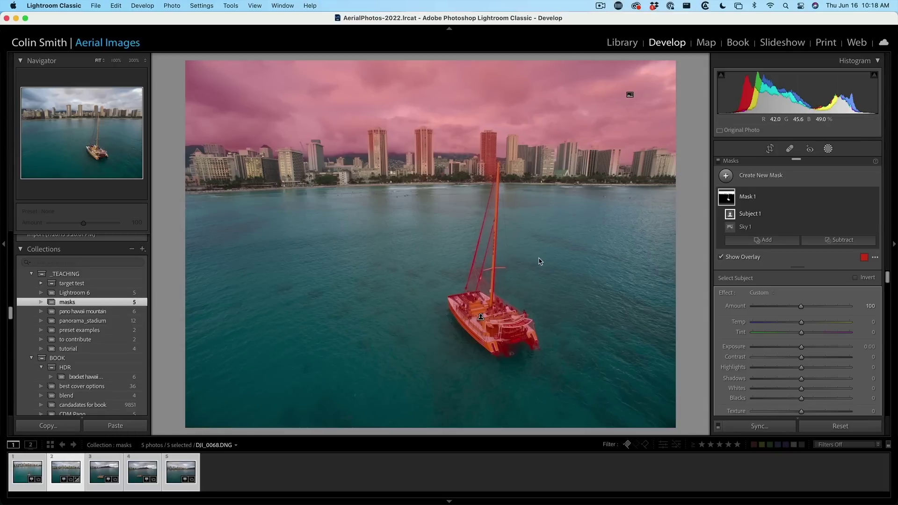
{"action": "left_click", "coordinate": [757, 199]}
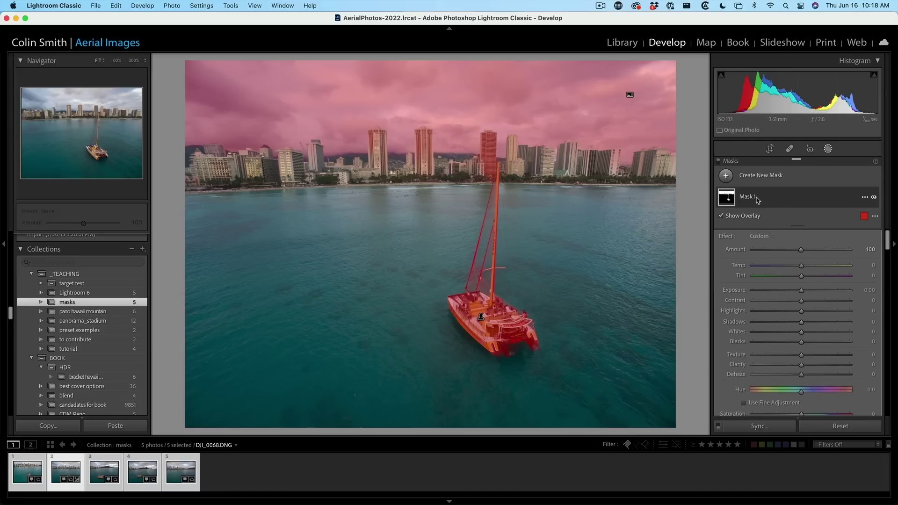
{"action": "left_click", "coordinate": [864, 198]}
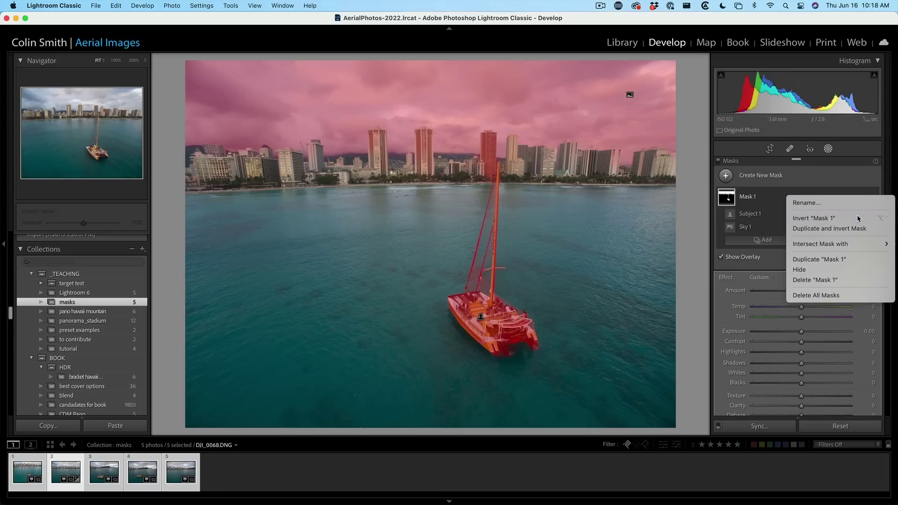
{"action": "left_click", "coordinate": [859, 218]}
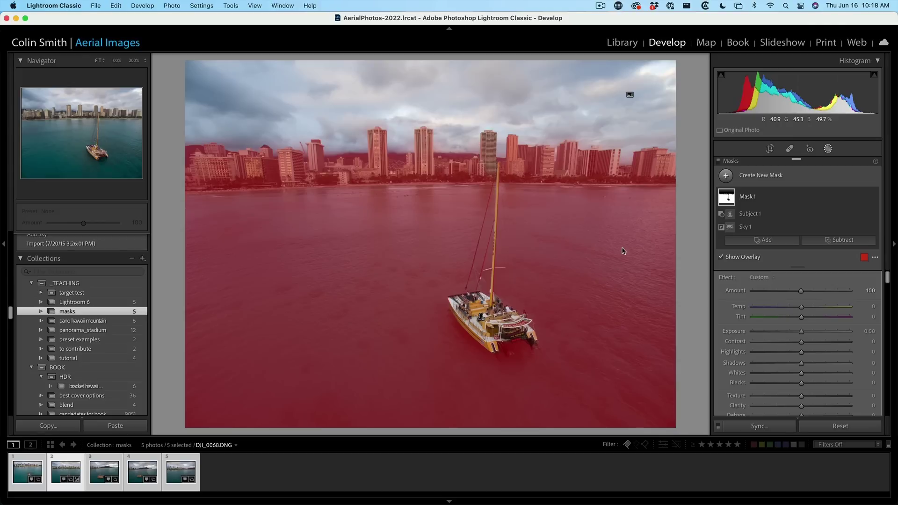
Set the inverted mask to Amount 98, Exposure 0.93, Temp 5 and Tint −22
{"action": "left_click", "coordinate": [800, 290]}
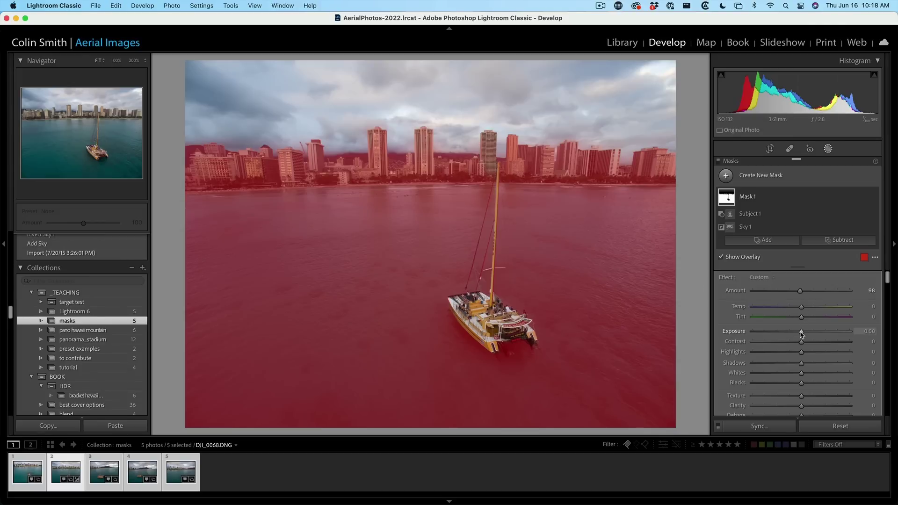
{"action": "left_click_drag", "start_coordinate": [801, 331], "coordinate": [804, 308]}
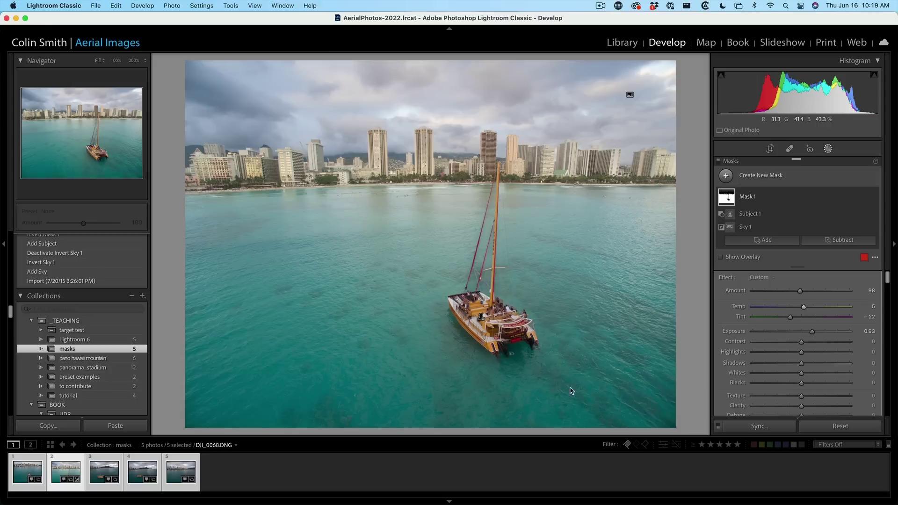
{"action": "left_click", "coordinate": [835, 240]}
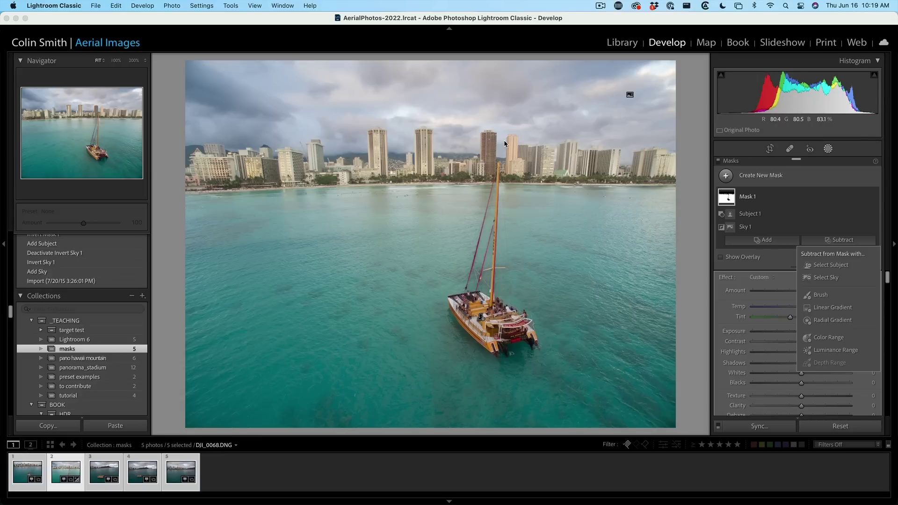
{"action": "left_click_drag", "start_coordinate": [10, 311], "coordinate": [7, 236]}
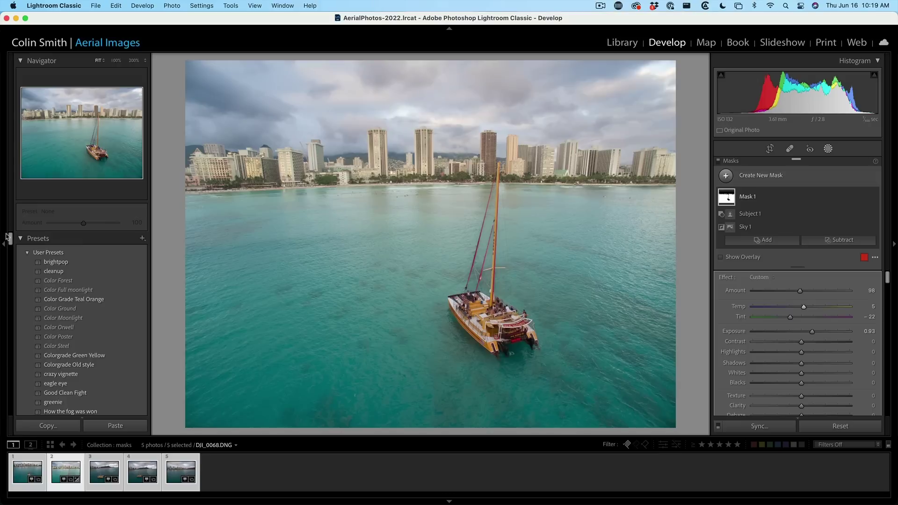
Save a Masks-group develop preset containing only Mask 1, with Support Amount Slider enabled
{"action": "left_click", "coordinate": [143, 239]}
{"action": "left_click", "coordinate": [156, 249]}
{"action": "left_click", "coordinate": [317, 103]}
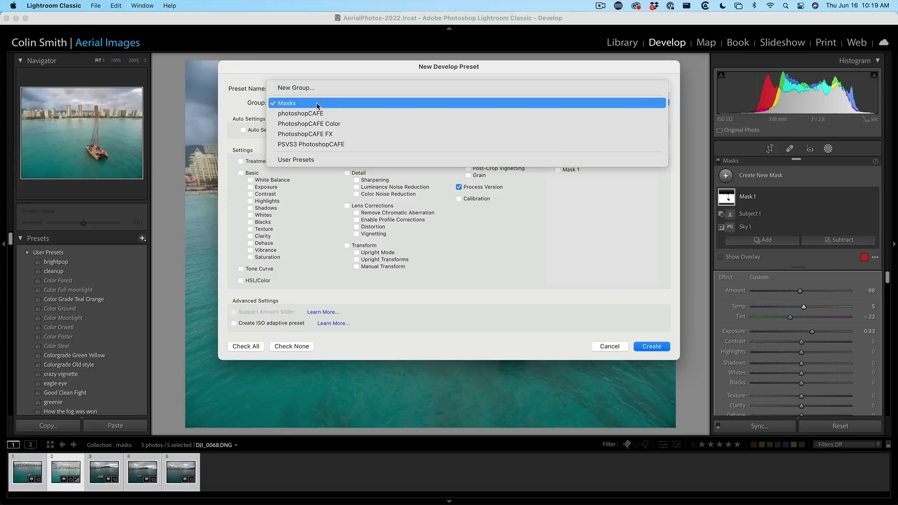
{"action": "left_click", "coordinate": [317, 104]}
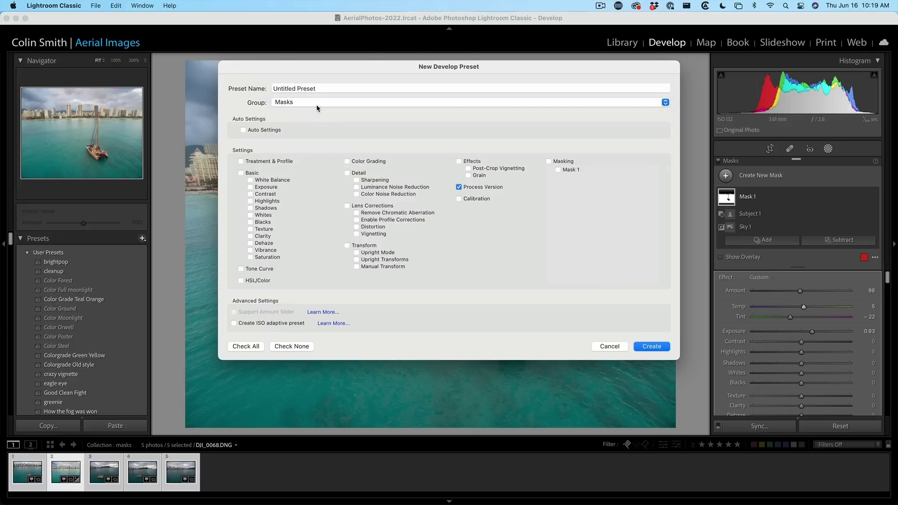
{"action": "left_click", "coordinate": [341, 87]}
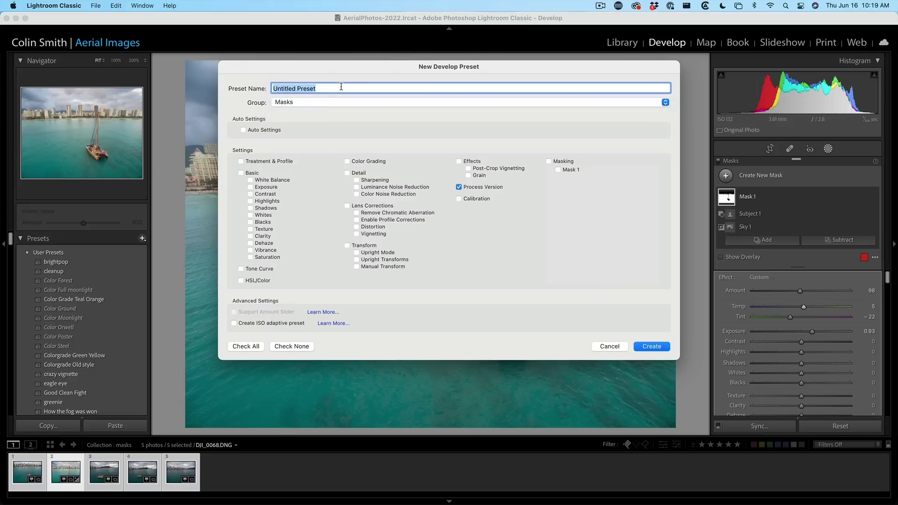
{"action": "type", "text": "fo"}
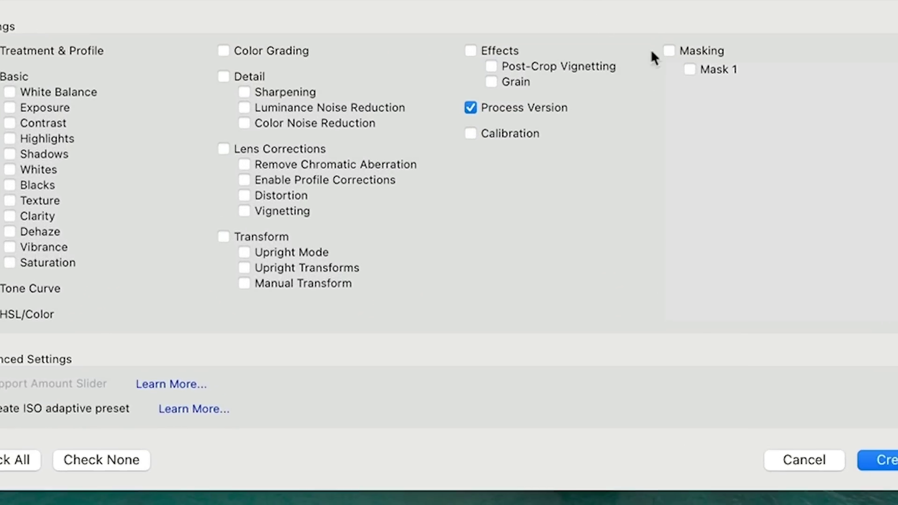
{"action": "left_click", "coordinate": [674, 48]}
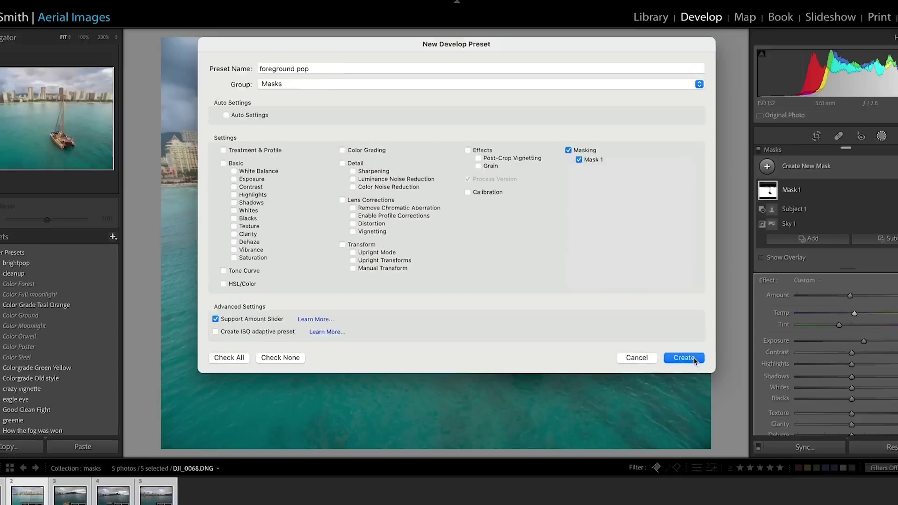
{"action": "left_click", "coordinate": [870, 460]}
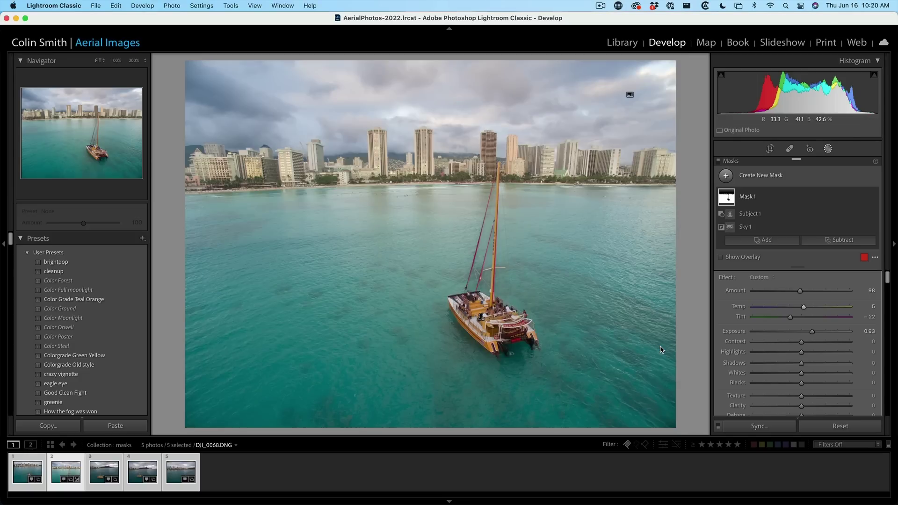
Reset DJI_0068's edits and bring DJI_0070 into the Develop module
{"action": "left_click", "coordinate": [842, 426]}
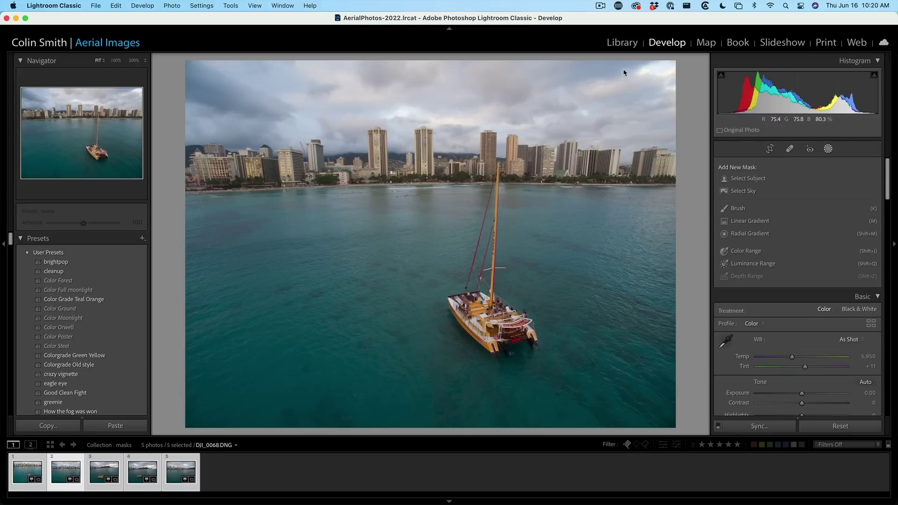
{"action": "left_click", "coordinate": [622, 43]}
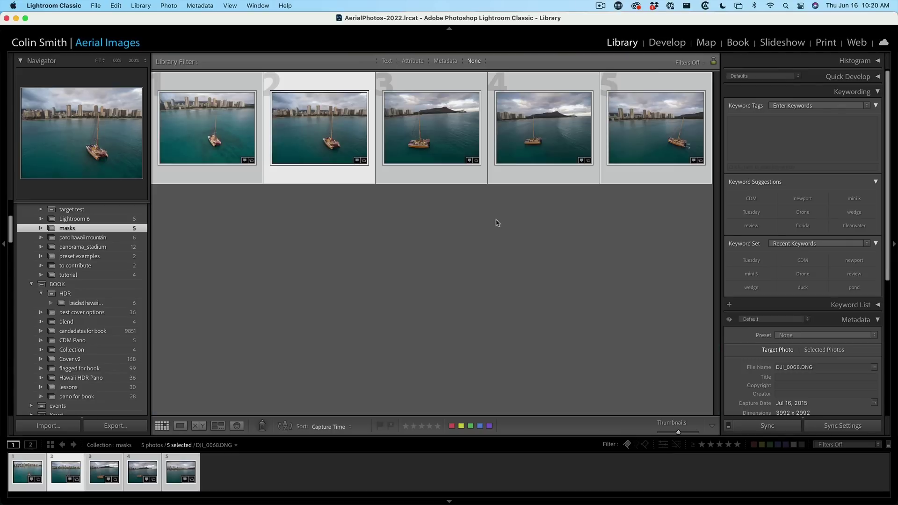
{"action": "double_click", "coordinate": [560, 134]}
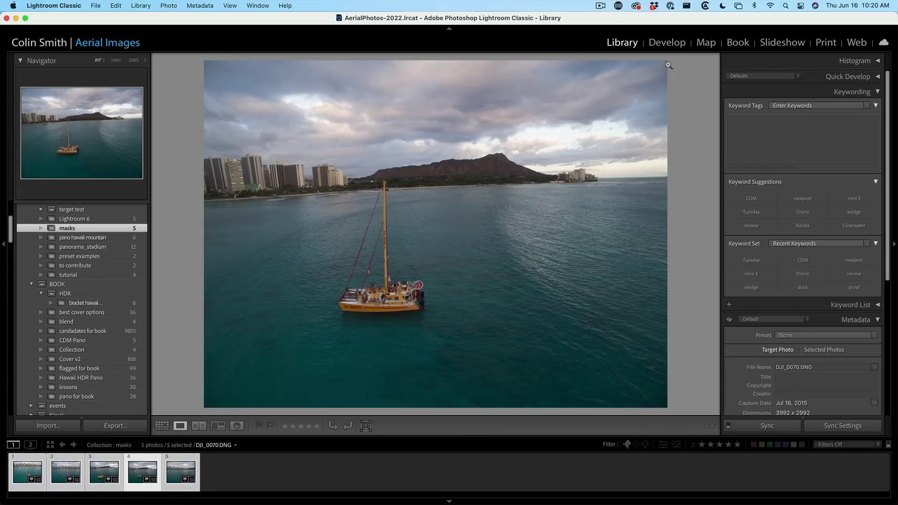
{"action": "left_click", "coordinate": [668, 43]}
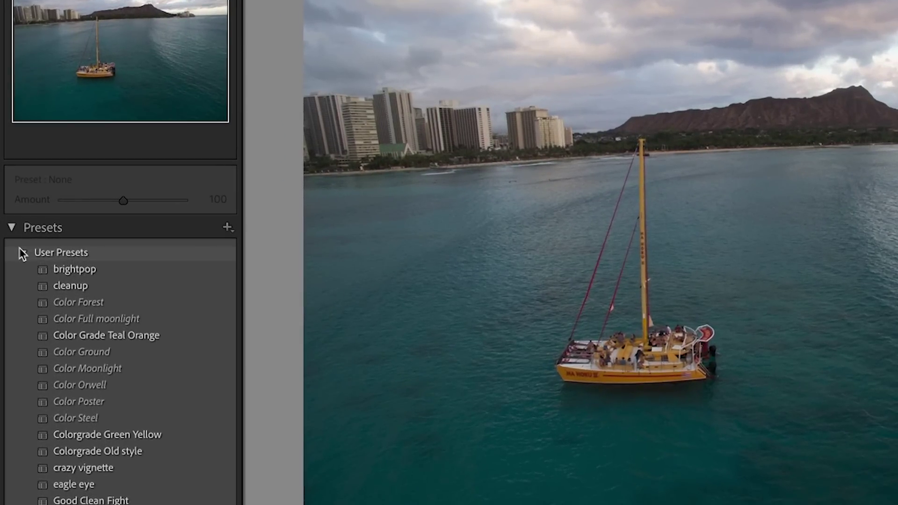
Apply the Brighten BG preset from the Masks group and display its masks
{"action": "left_click", "coordinate": [23, 252]}
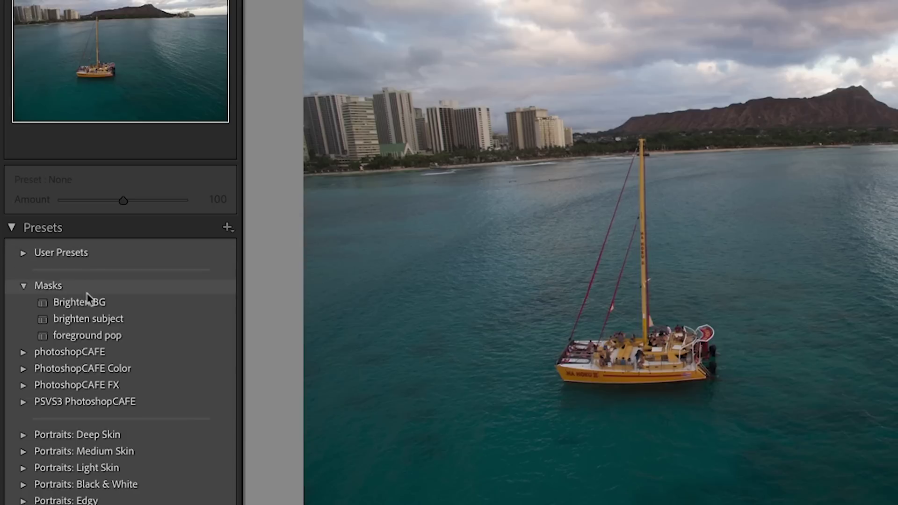
{"action": "mouse_move", "coordinate": [98, 304]}
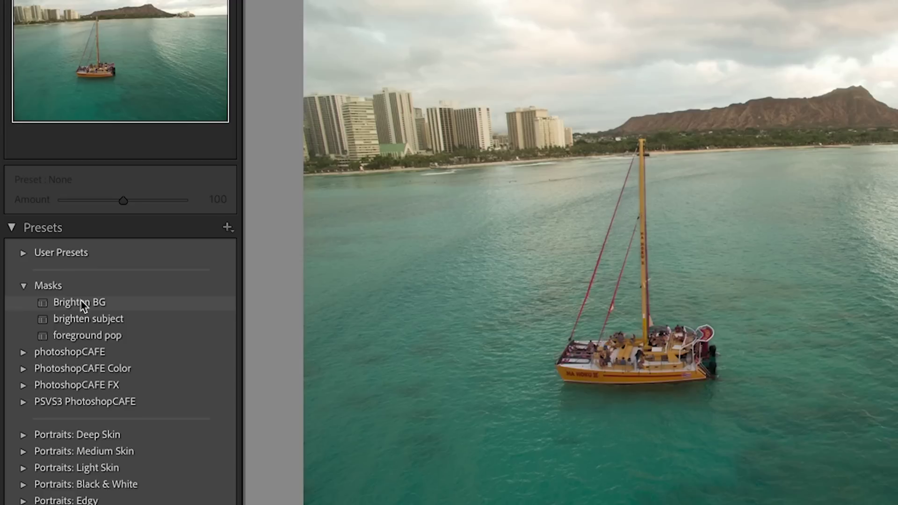
{"action": "left_click", "coordinate": [83, 306]}
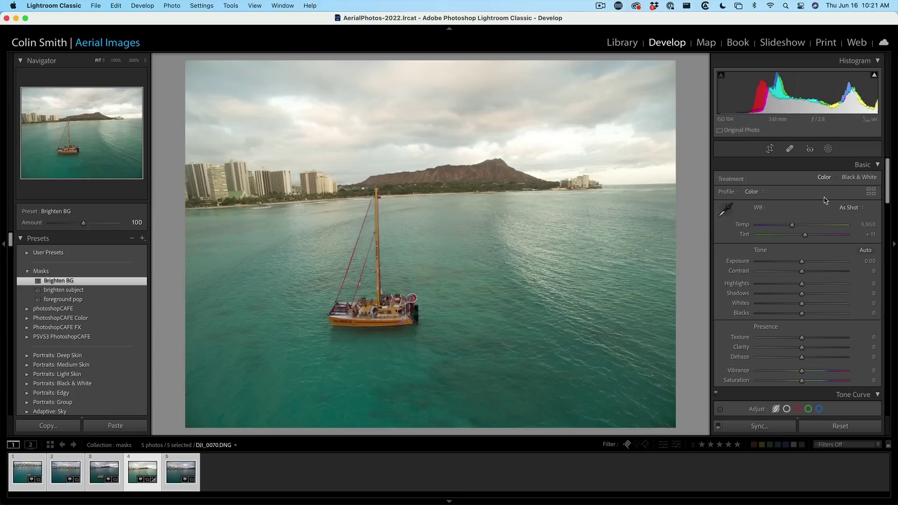
{"action": "left_click", "coordinate": [828, 149]}
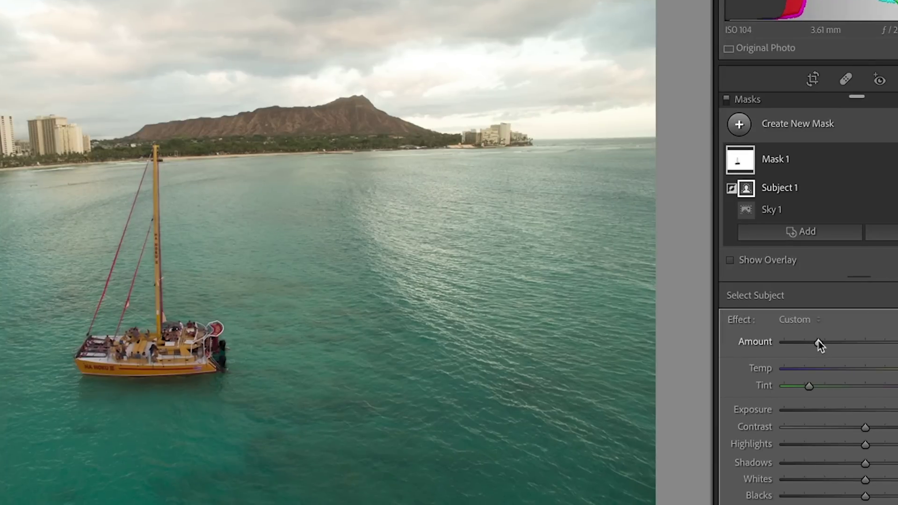
Lower Mask 1's Amount on DJI_0070 to 29, then move to DJI_0067
{"action": "mouse_move", "coordinate": [818, 343]}
{"action": "left_mouse_down"}
{"action": "mouse_move", "coordinate": [879, 345]}
{"action": "mouse_move", "coordinate": [785, 345]}
{"action": "mouse_move", "coordinate": [813, 346]}
{"action": "left_mouse_up"}
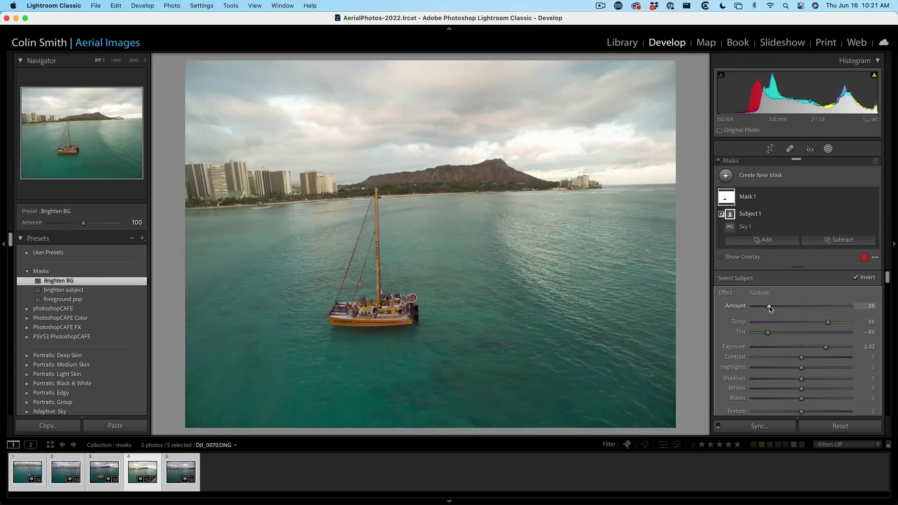
{"action": "left_click_drag", "start_coordinate": [771, 309], "coordinate": [766, 309]}
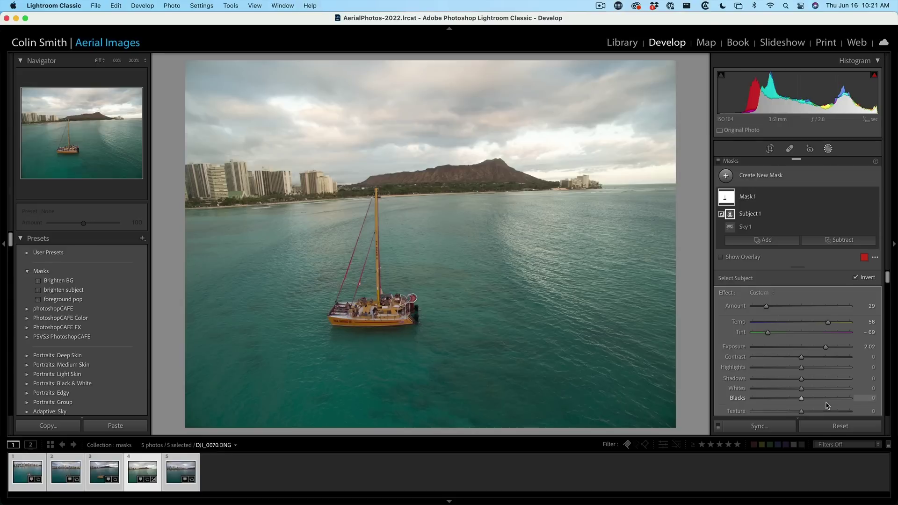
{"action": "left_click", "coordinate": [841, 427]}
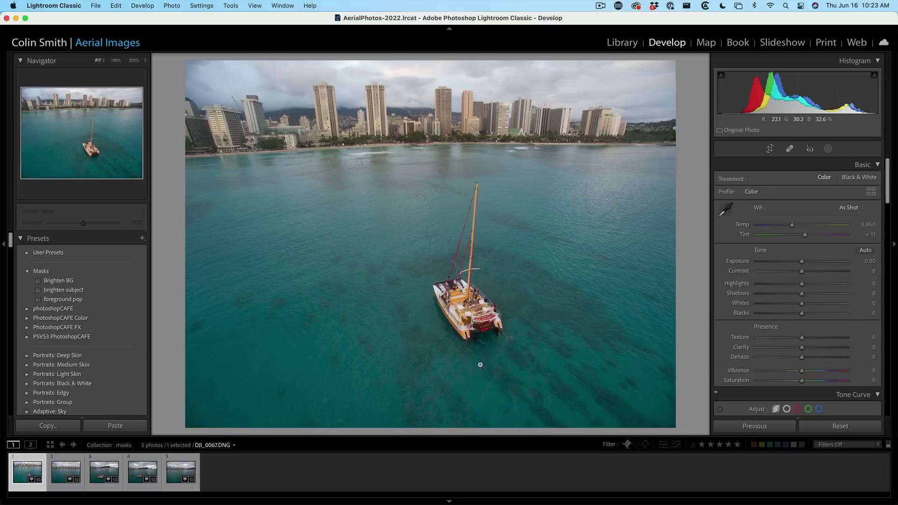
Apply the brighten subject mask preset to DJI_0067 and fade its Amount to 6
{"action": "left_click", "coordinate": [69, 290]}
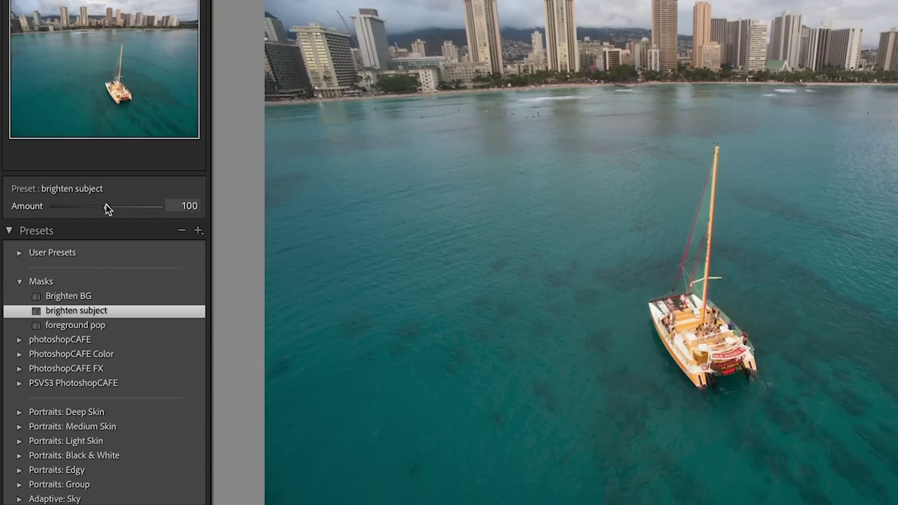
{"action": "left_click_drag", "start_coordinate": [105, 209], "coordinate": [60, 206]}
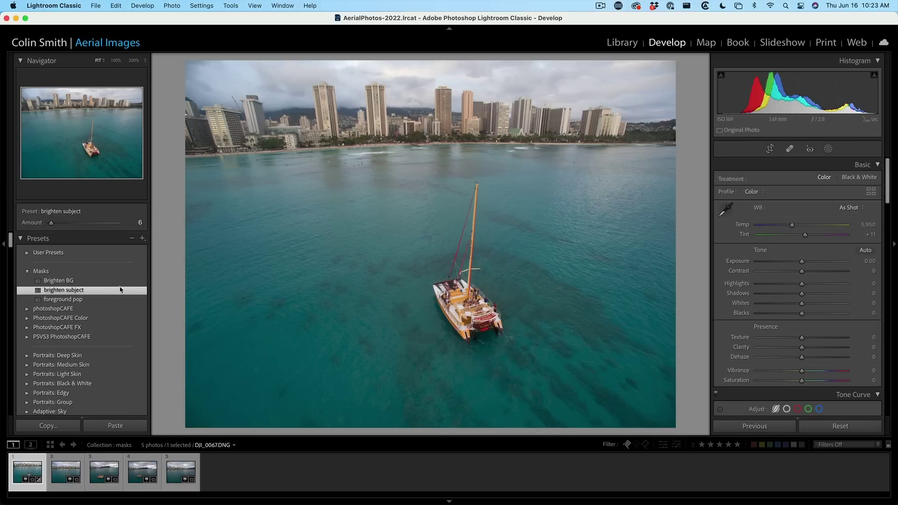
Undo the brighten subject preset on DJI_0067 and move to the next photo
{"action": "key", "text": "super+z"}
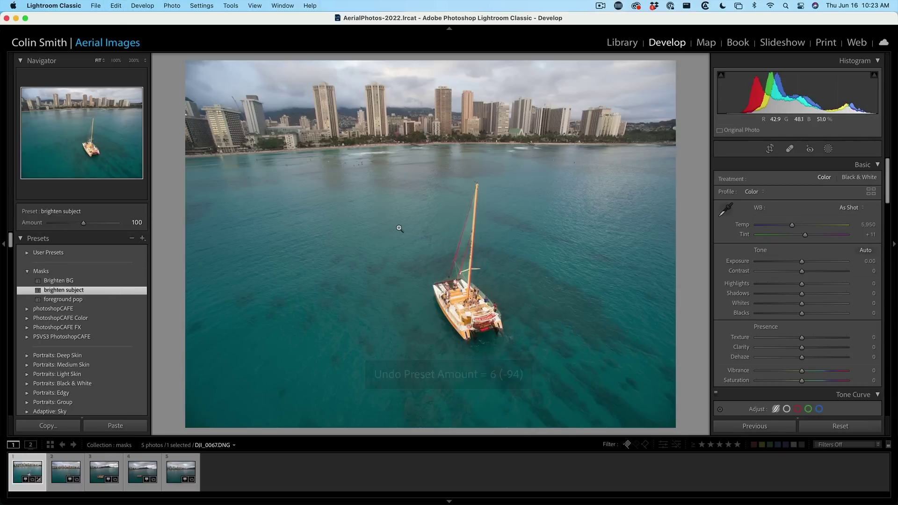
{"action": "key", "text": "super+z"}
{"action": "key", "text": "Right"}
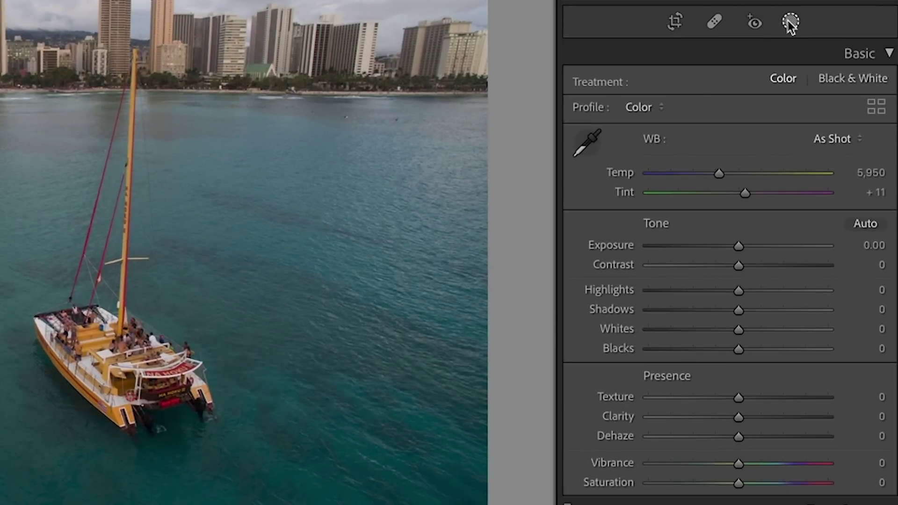
Add an AI sky mask with Dehaze 63, Blacks 26, Texture −17, Clarity 11, Saturation −32
{"action": "left_click", "coordinate": [791, 23]}
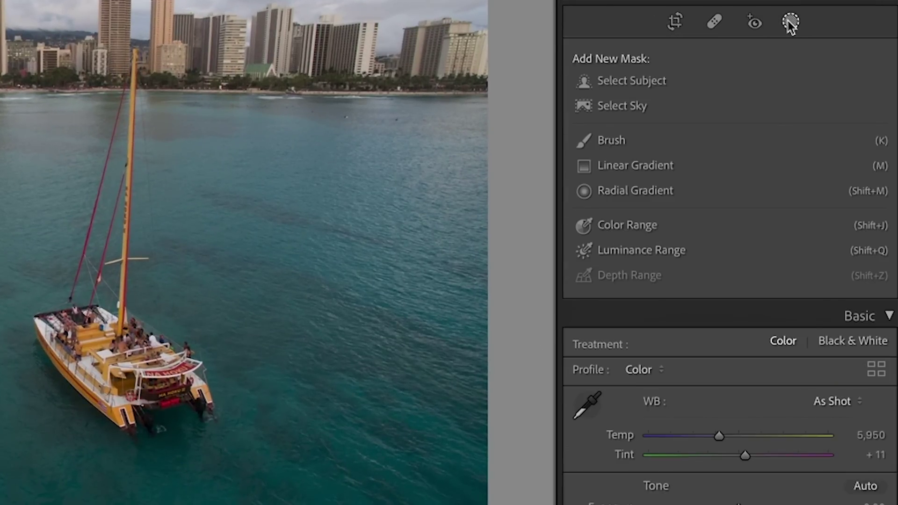
{"action": "left_click", "coordinate": [652, 104]}
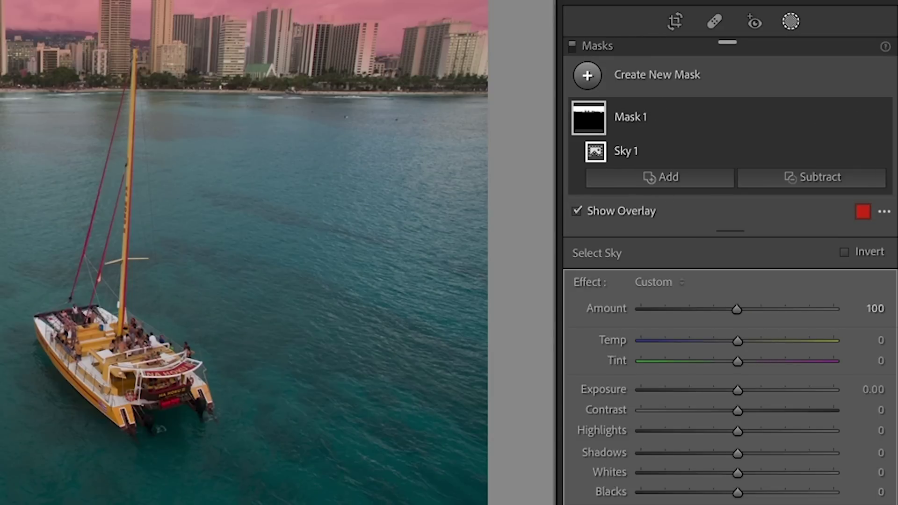
{"action": "scroll", "coordinate": [711, 361], "scroll_direction": "down", "scroll_amount": 5}
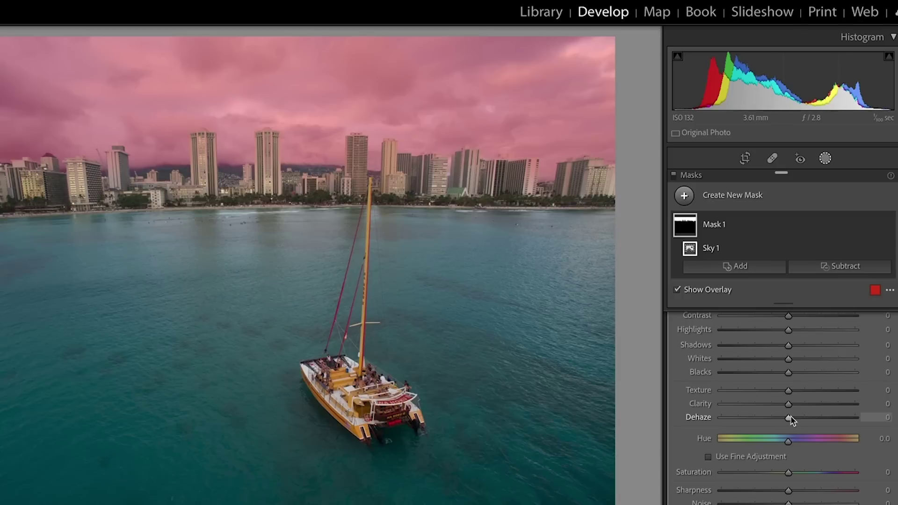
{"action": "left_click_drag", "start_coordinate": [790, 418], "coordinate": [830, 417]}
{"action": "left_click_drag", "start_coordinate": [788, 373], "coordinate": [804, 372]}
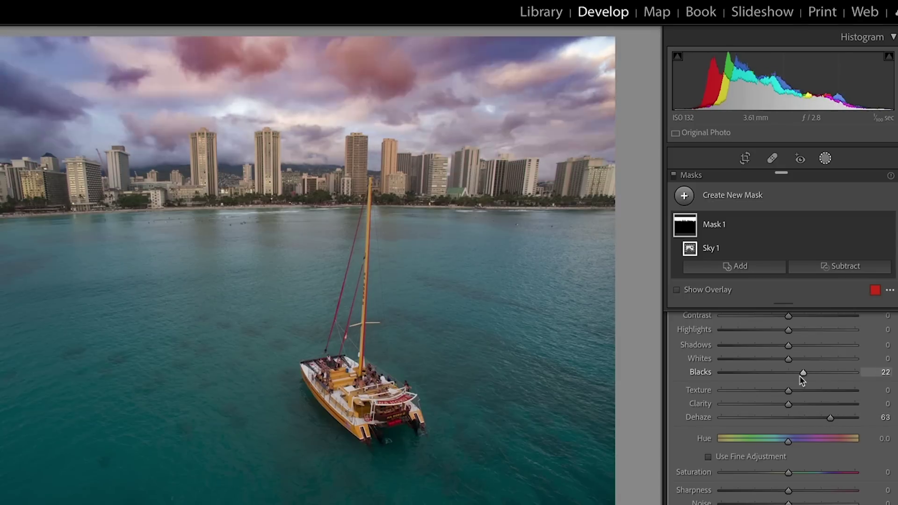
{"action": "left_click_drag", "start_coordinate": [789, 329], "coordinate": [749, 330]}
{"action": "scroll", "coordinate": [786, 374], "scroll_direction": "down", "scroll_amount": 1}
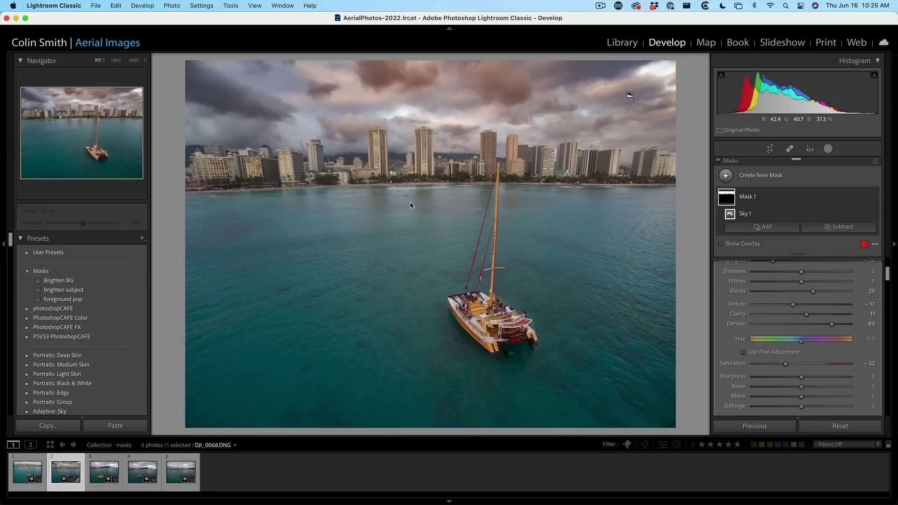
From the grid, copy only the Mask 1 sky mask from photo 2 (DJI_0068.DNG)
{"action": "key", "text": "g"}
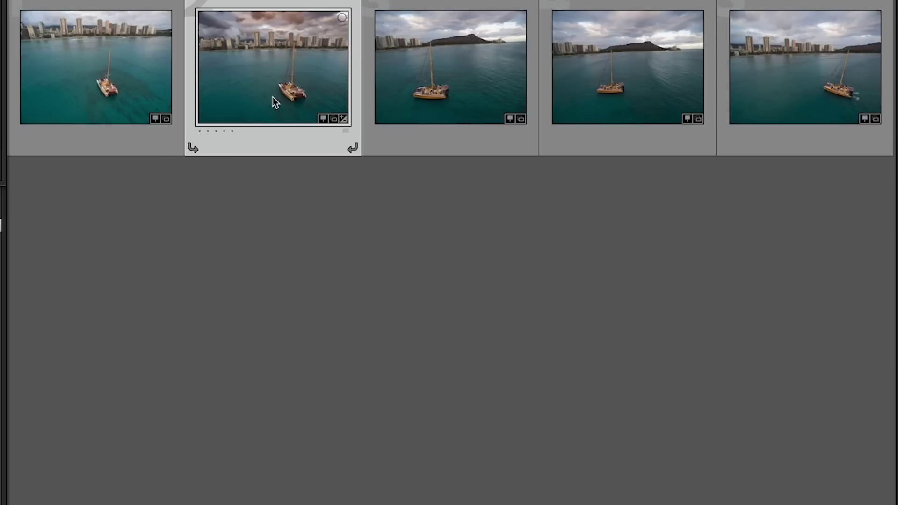
{"action": "right_click", "coordinate": [279, 84]}
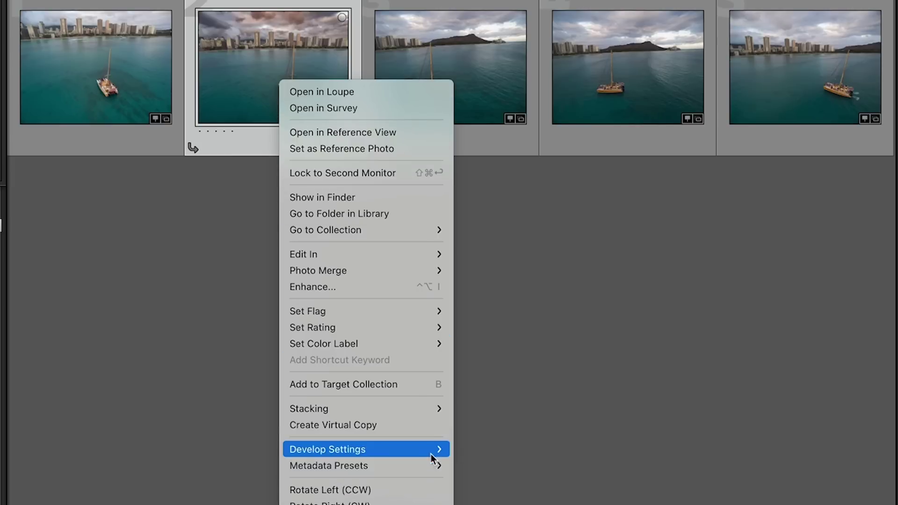
{"action": "mouse_move", "coordinate": [431, 453]}
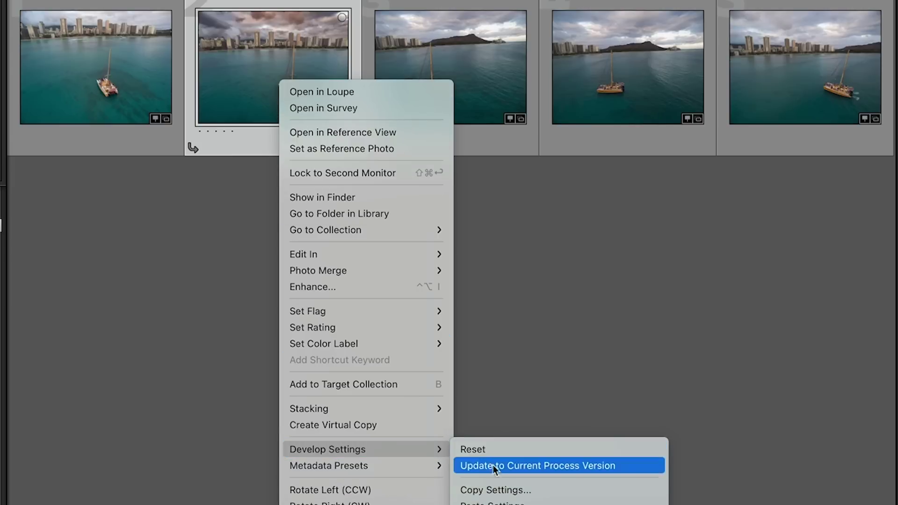
{"action": "left_click", "coordinate": [502, 491]}
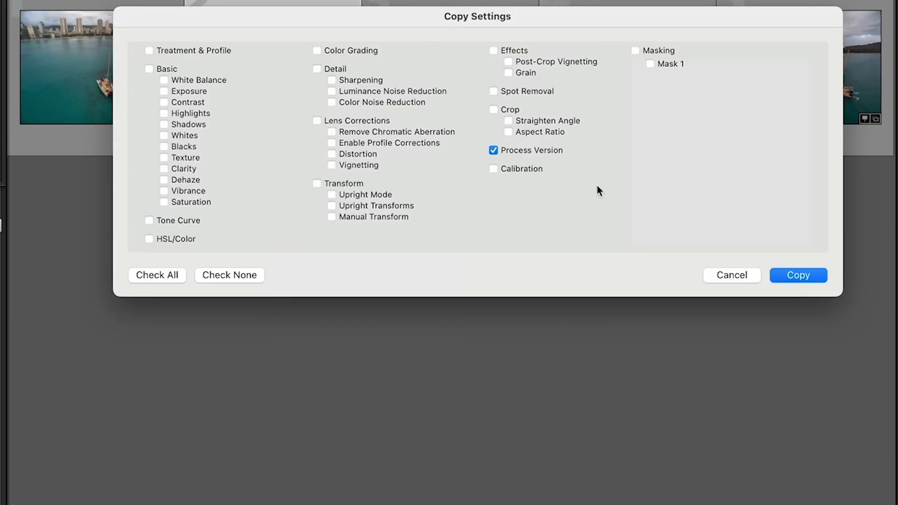
{"action": "left_click", "coordinate": [636, 50]}
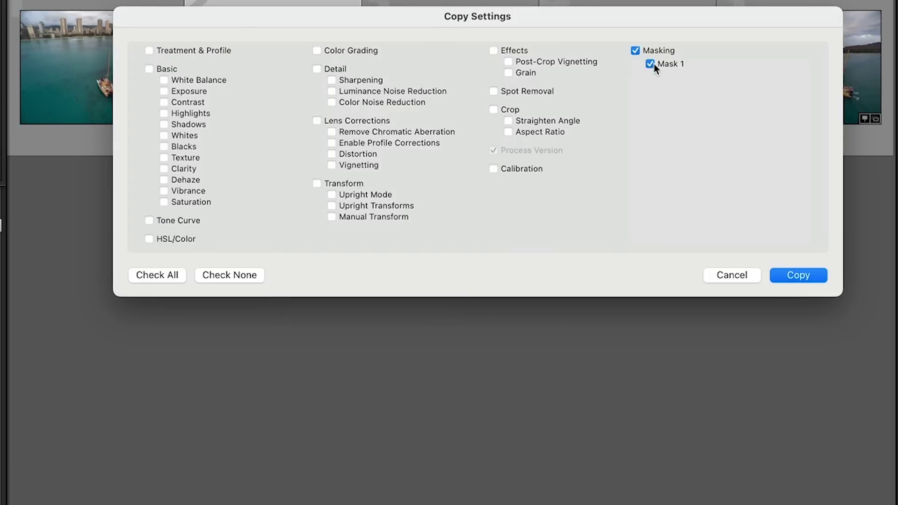
{"action": "left_click", "coordinate": [812, 277]}
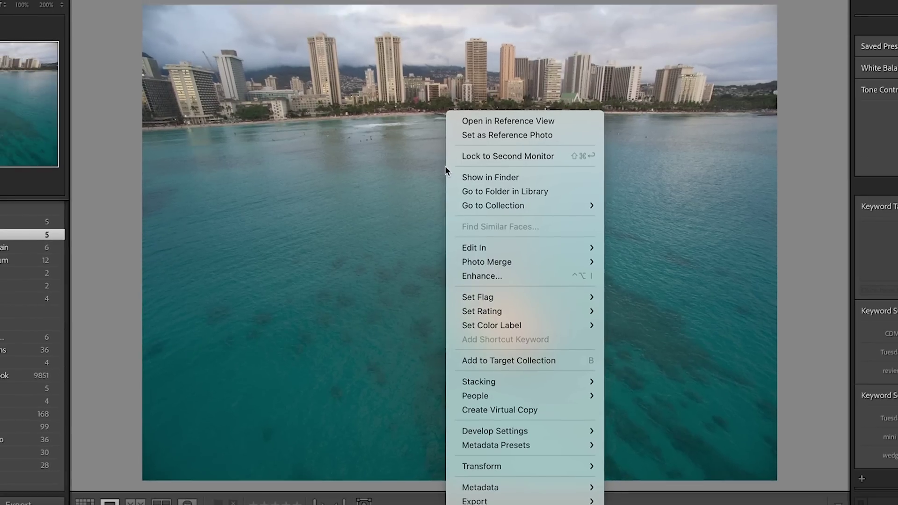
Paste the copied Mask 1 onto DJI_0067.DNG and confirm it darkens the sky
{"action": "mouse_move", "coordinate": [535, 429]}
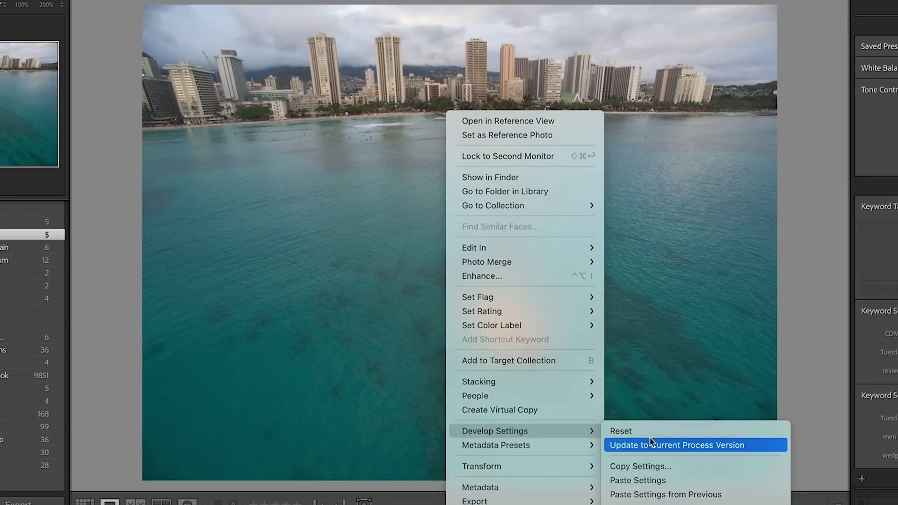
{"action": "left_click", "coordinate": [658, 480]}
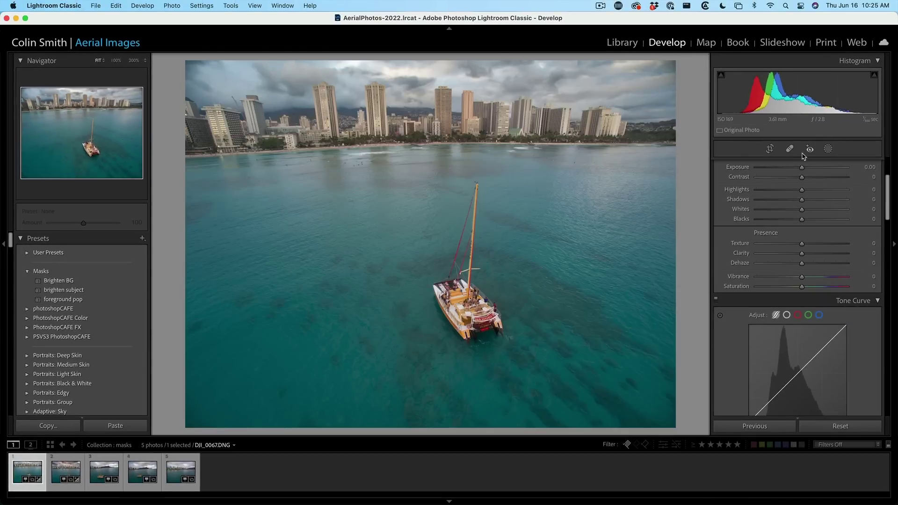
{"action": "left_click", "coordinate": [828, 149]}
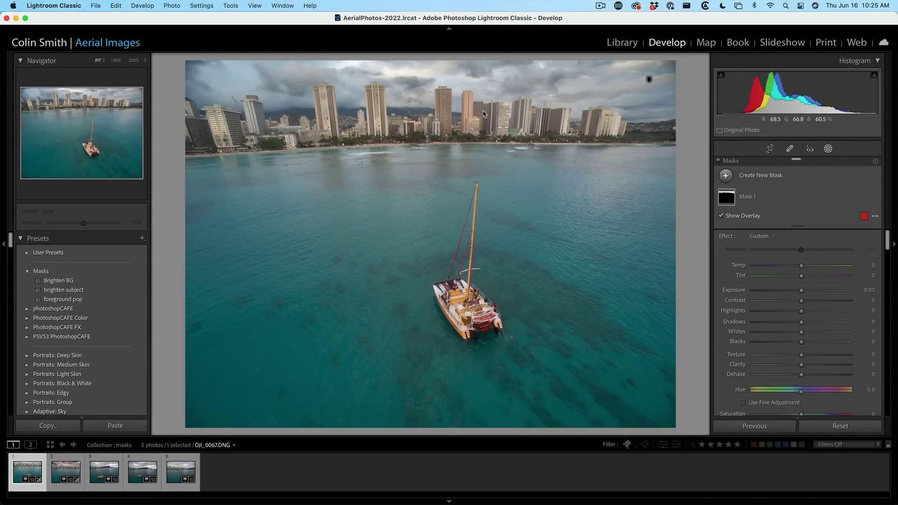
{"action": "mouse_move", "coordinate": [649, 79]}
Select photos 2 through 5 in the grid and synchronize only Mask 1 across them
{"action": "key", "text": "g"}
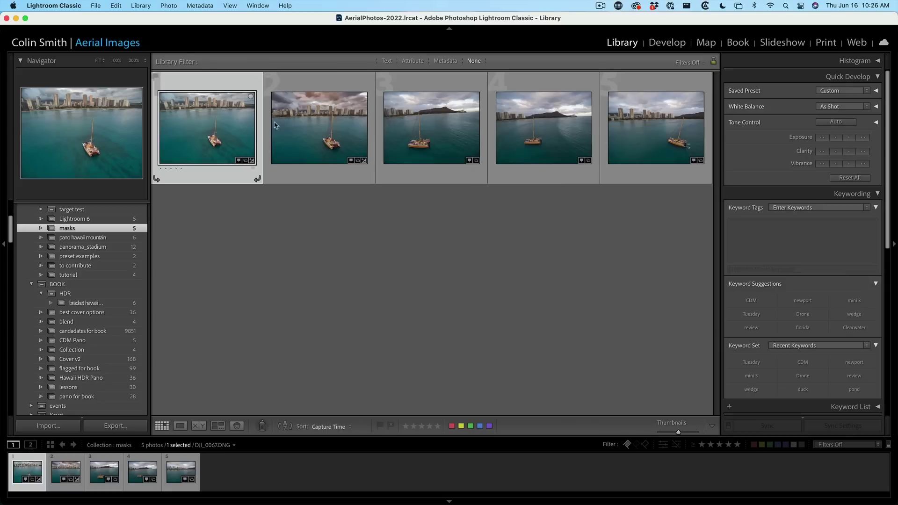
{"action": "left_click", "coordinate": [323, 124]}
{"action": "left_click", "coordinate": [653, 134], "text": "shift"}
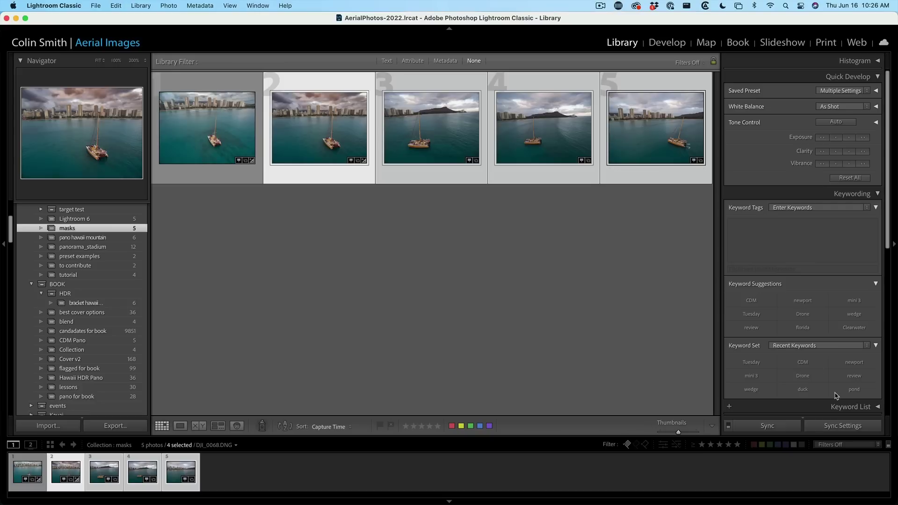
{"action": "left_click", "coordinate": [844, 426]}
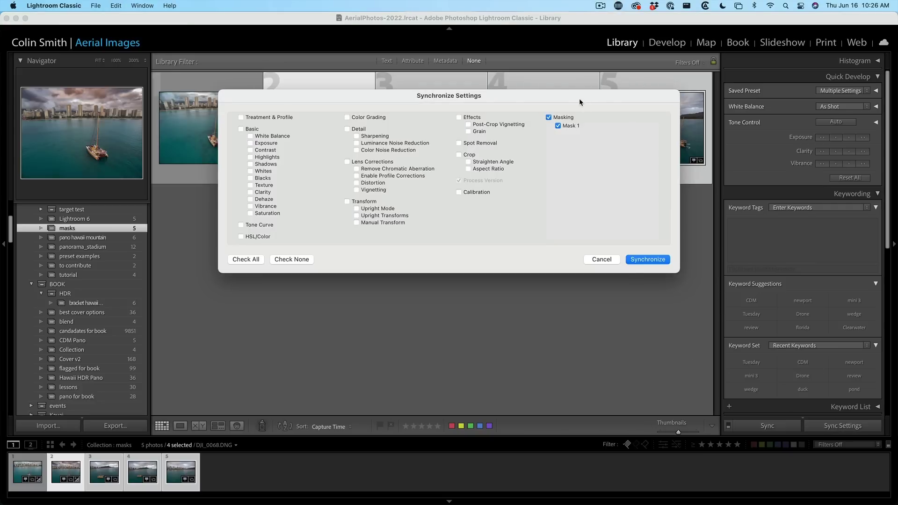
{"action": "left_click", "coordinate": [647, 259]}
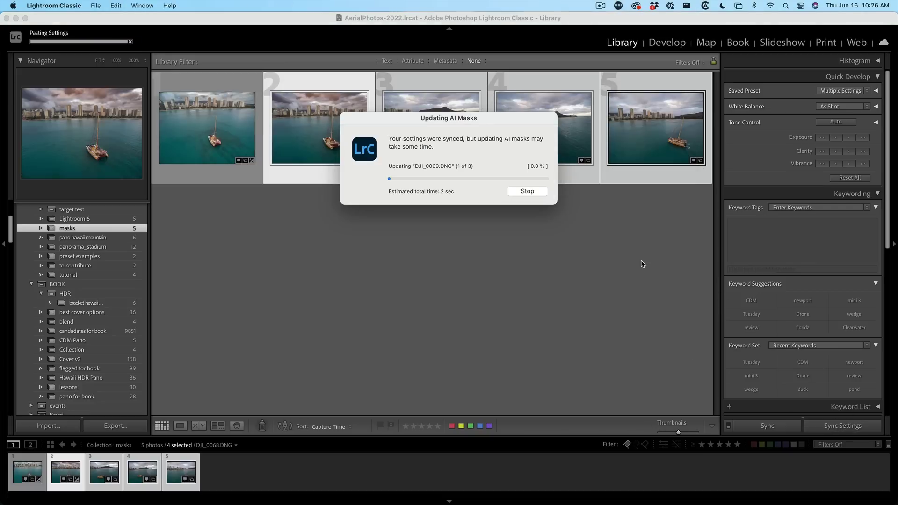